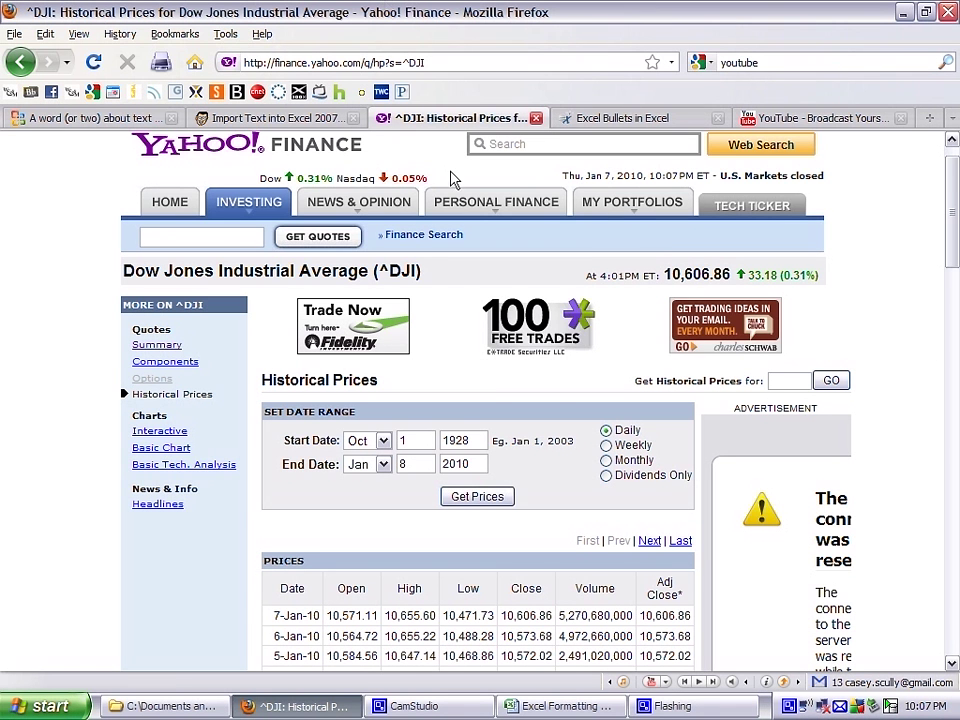
Scroll the ^DJI Historical Prices page down to the 'Download To Spreadsheet' link.
{"action": "mouse_move", "coordinate": [450, 204]}
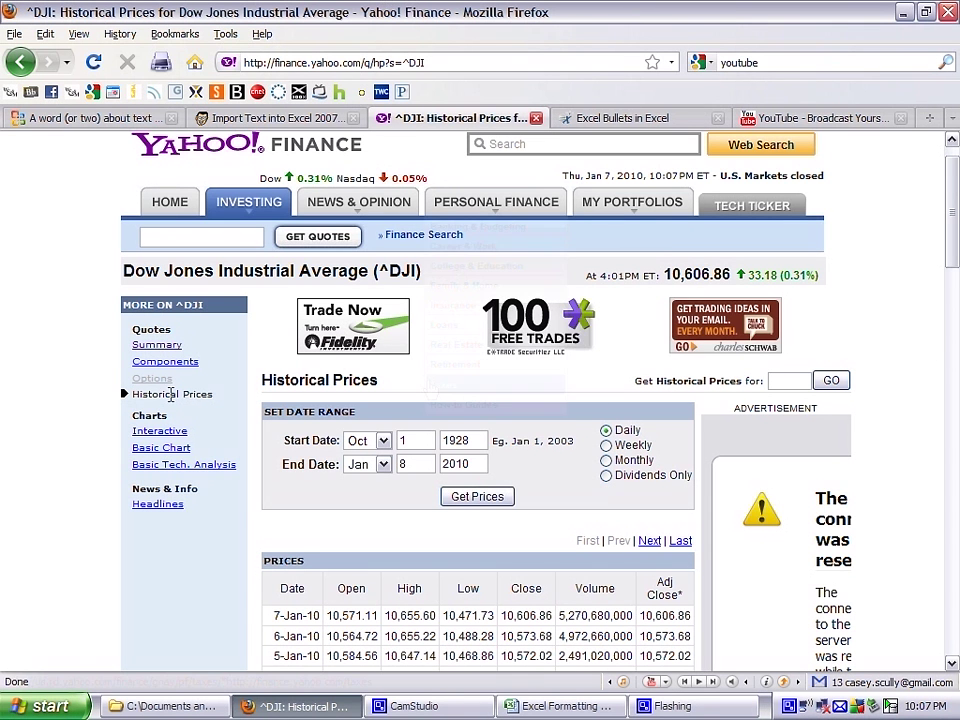
{"action": "scroll", "coordinate": [951, 290], "scroll_direction": "down", "scroll_amount": 3}
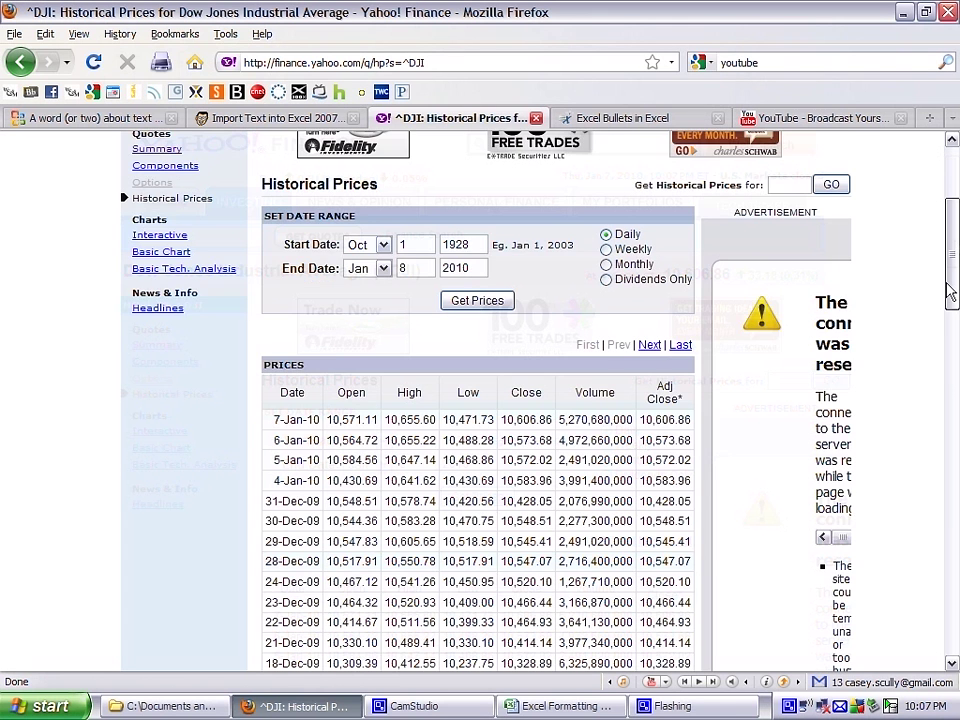
{"action": "left_click_drag", "start_coordinate": [951, 290], "coordinate": [953, 560]}
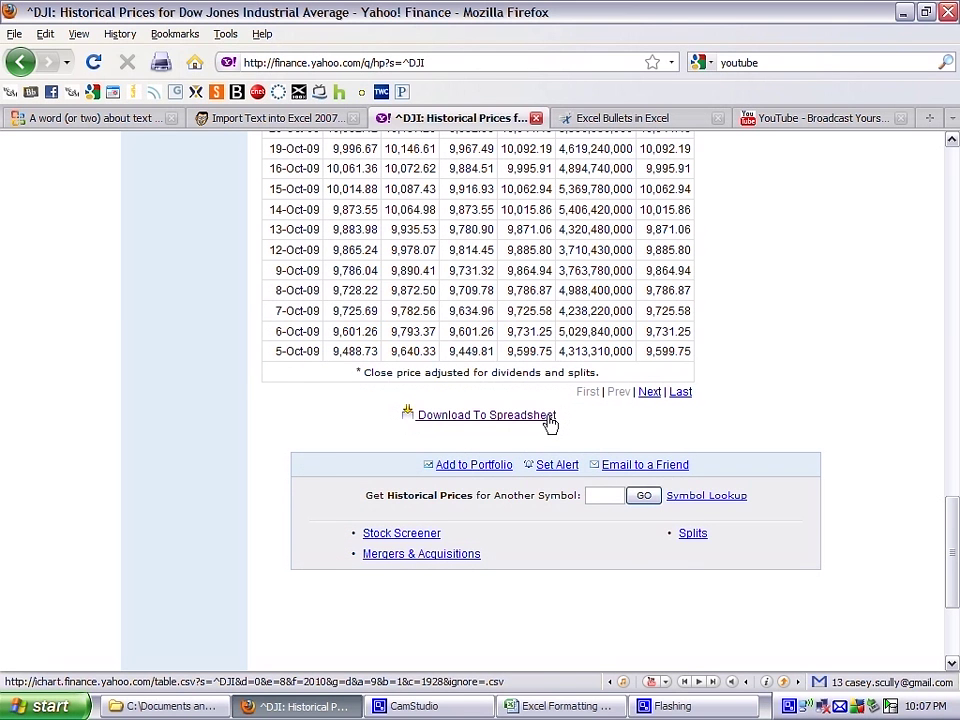
Download the prices as DJIhistoricalprices.csv, replace the old copy, and return to Excel.
{"action": "left_click", "coordinate": [549, 423]}
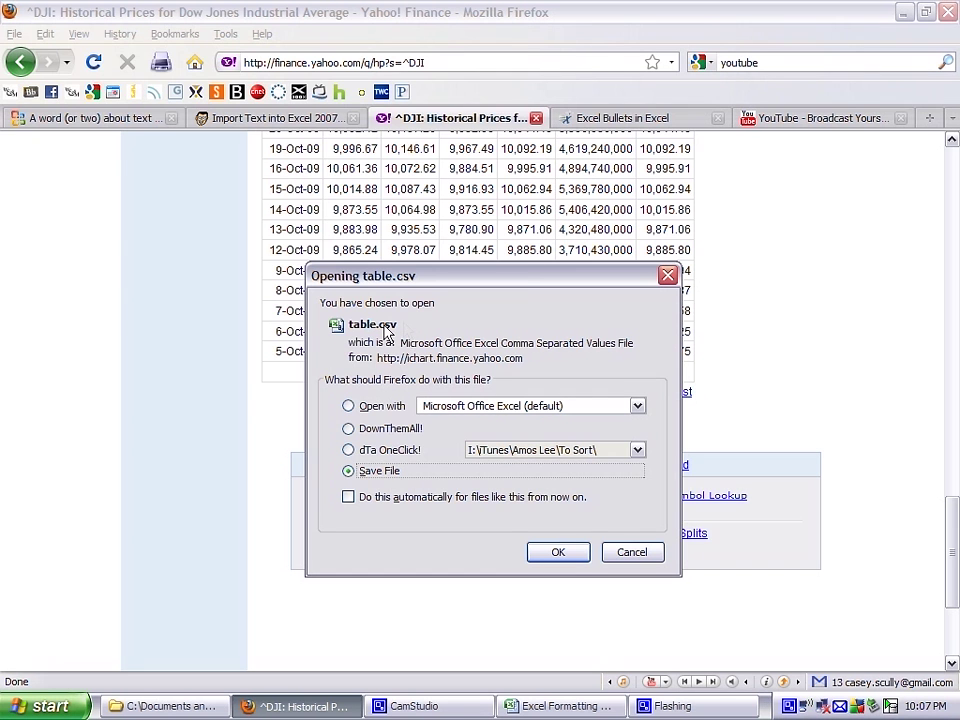
{"action": "left_click", "coordinate": [555, 553]}
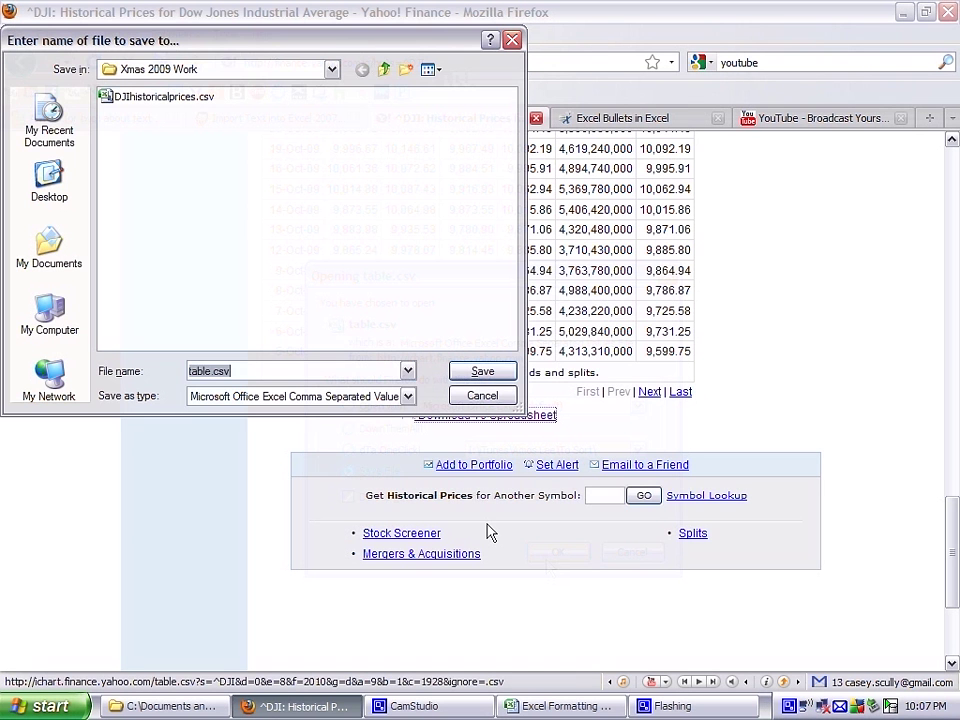
{"action": "left_click", "coordinate": [163, 96]}
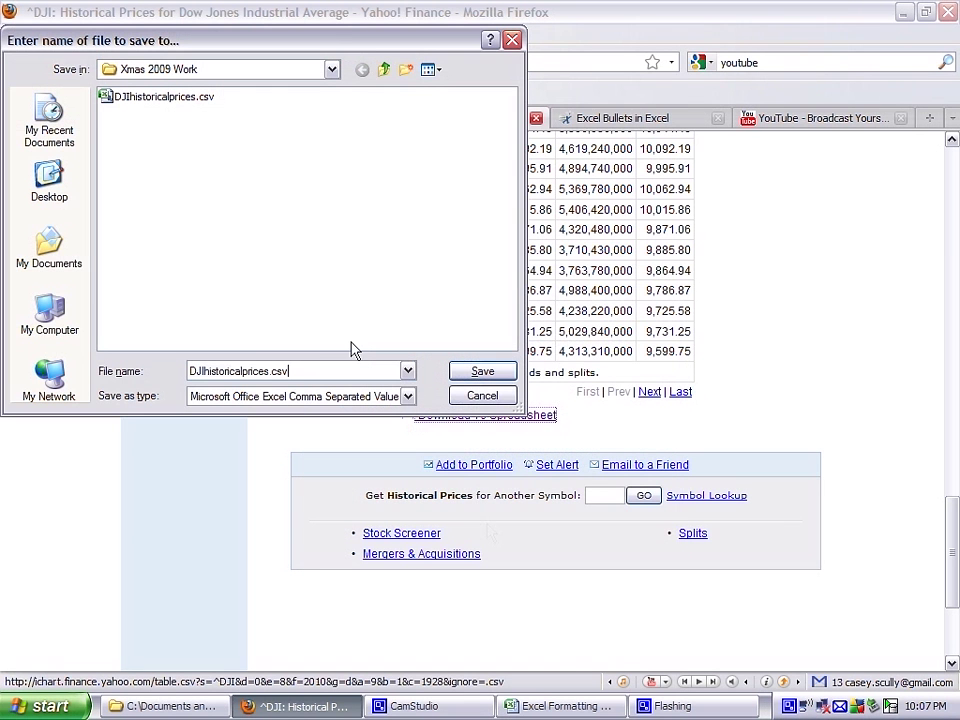
{"action": "left_click", "coordinate": [466, 376]}
{"action": "left_click", "coordinate": [443, 413]}
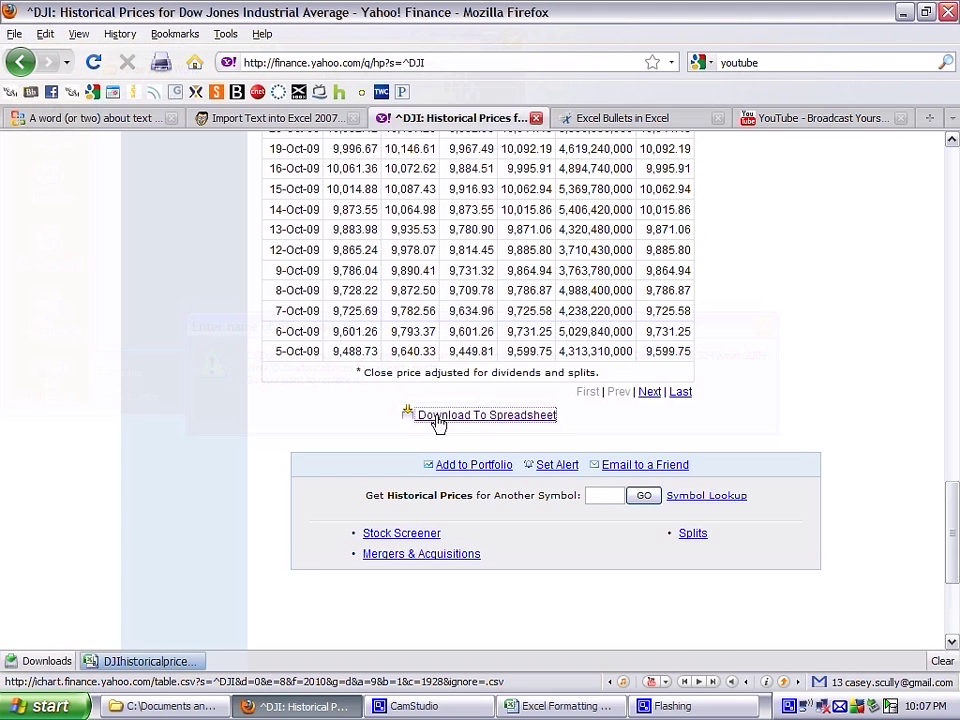
{"action": "key", "text": "alt+Tab"}
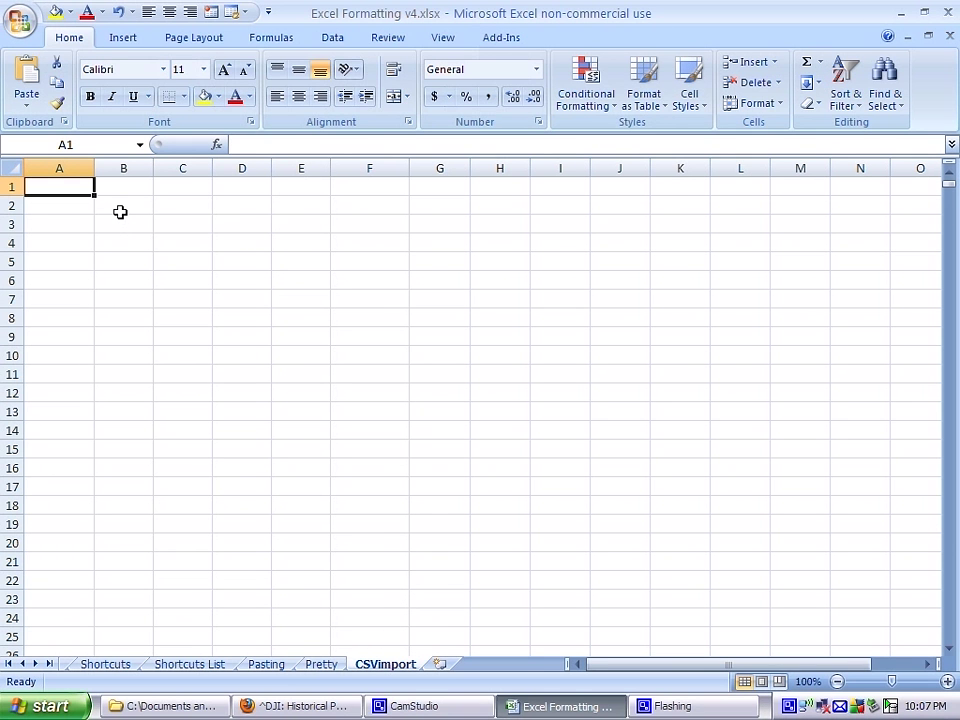
Show the Data tab's Get External Data options.
{"action": "key", "text": "alt+a"}
{"action": "left_click", "coordinate": [24, 90]}
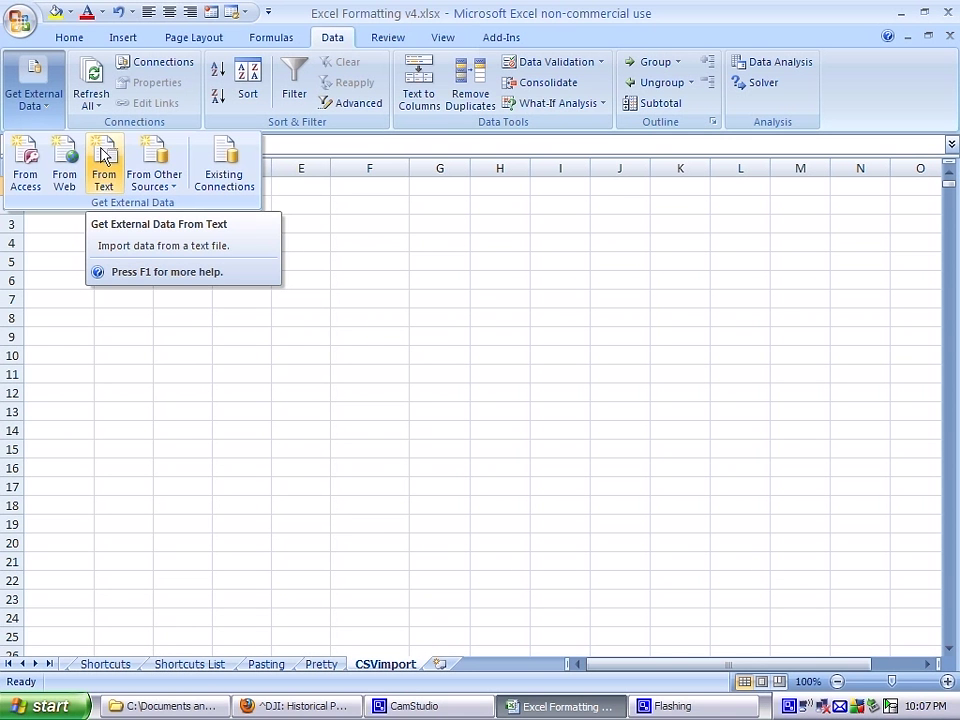
{"action": "left_click", "coordinate": [297, 706]}
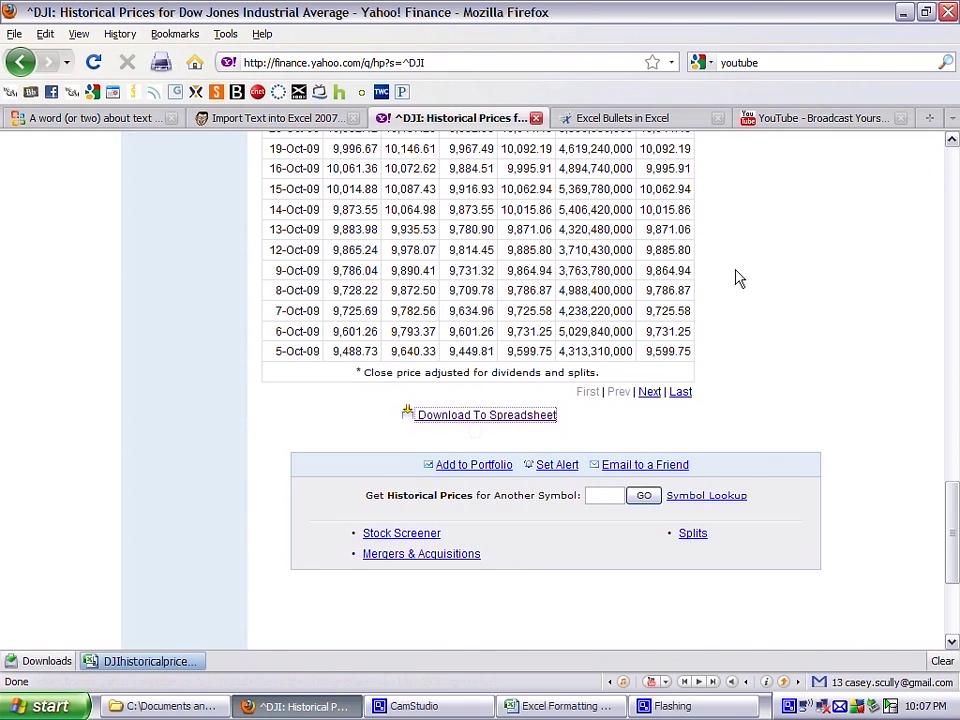
{"action": "left_click", "coordinate": [906, 11]}
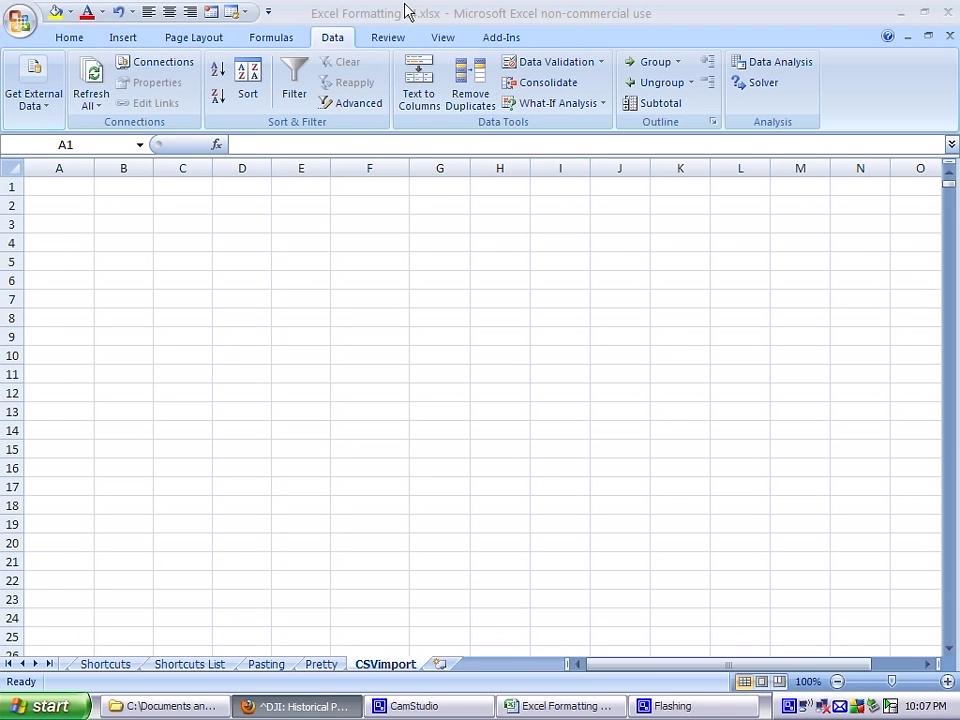
Import DJIhistoricalprices.csv with Get External Data > From Text, opening the Text Import Wizard.
{"action": "left_click", "coordinate": [333, 40]}
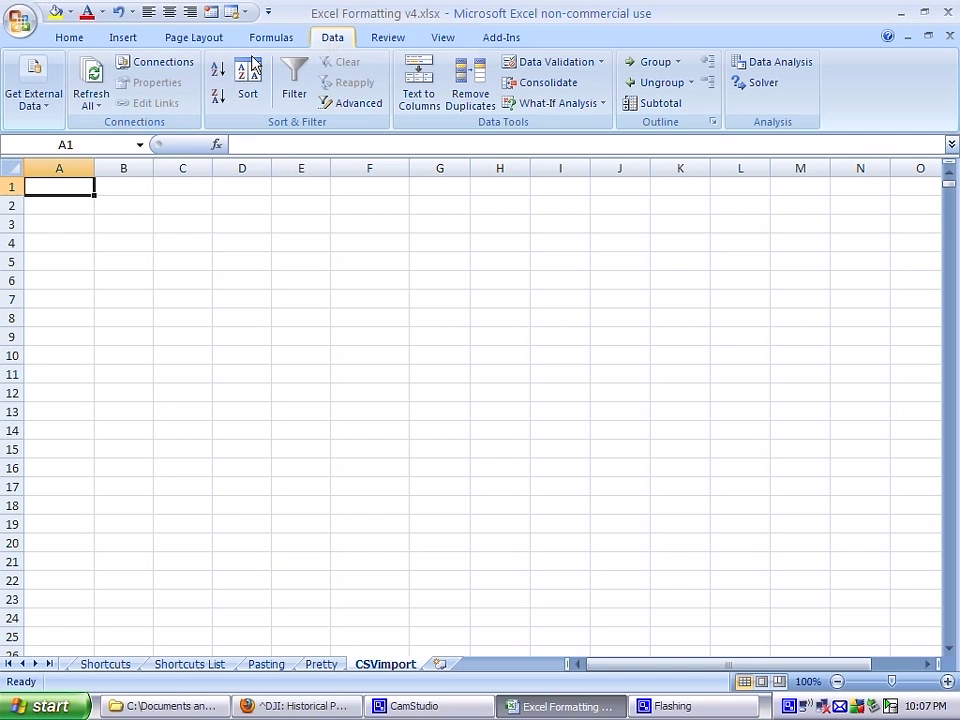
{"action": "left_click", "coordinate": [34, 88]}
{"action": "left_click", "coordinate": [103, 163]}
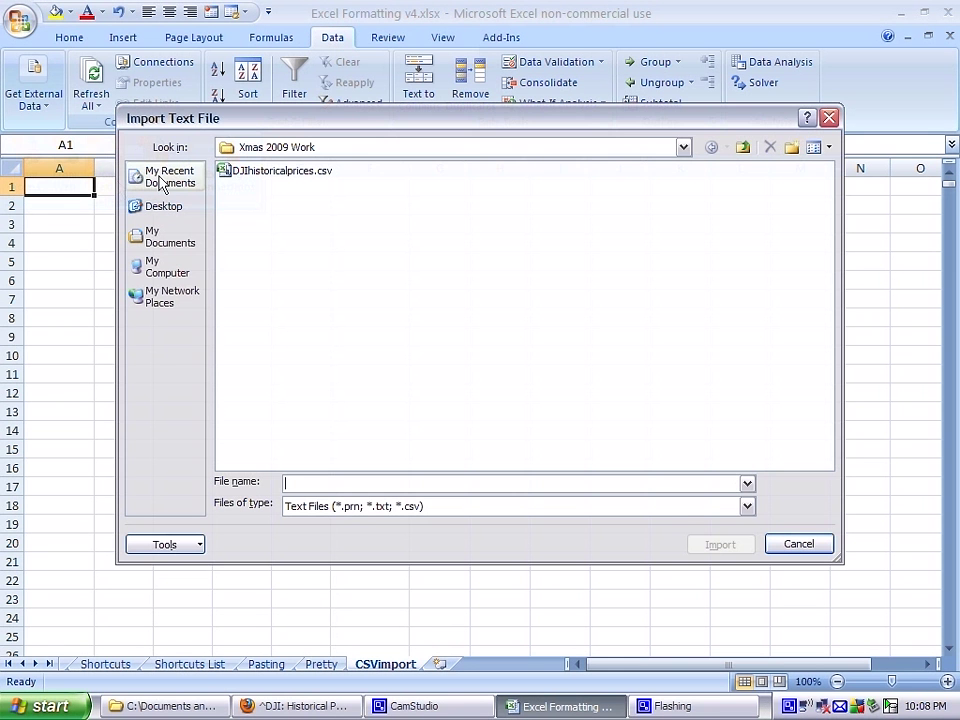
{"action": "left_click", "coordinate": [282, 170]}
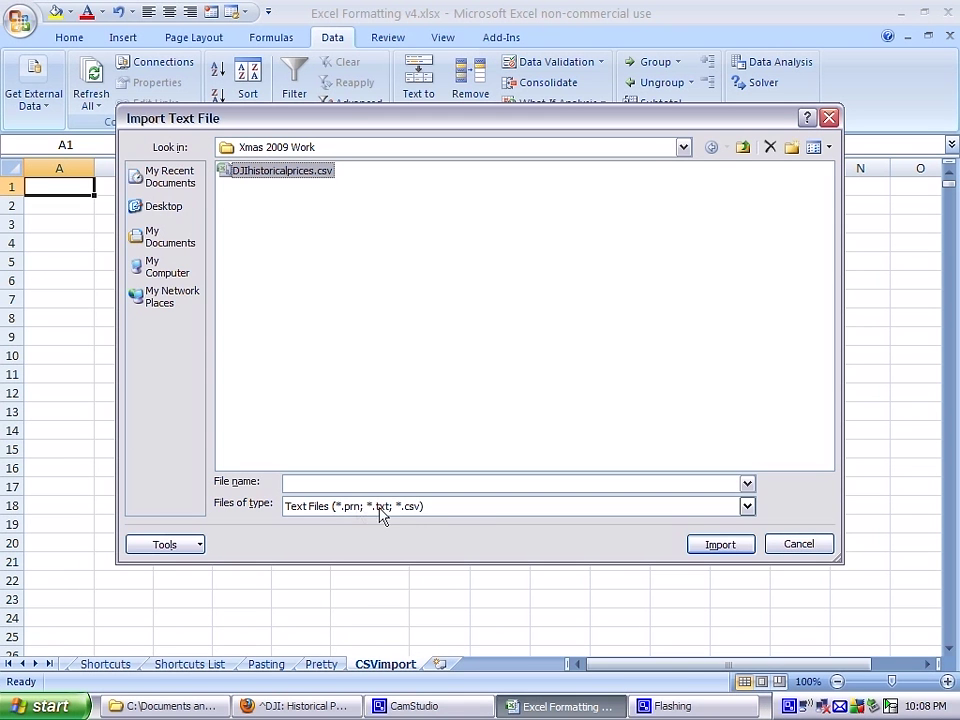
{"action": "left_click", "coordinate": [725, 550]}
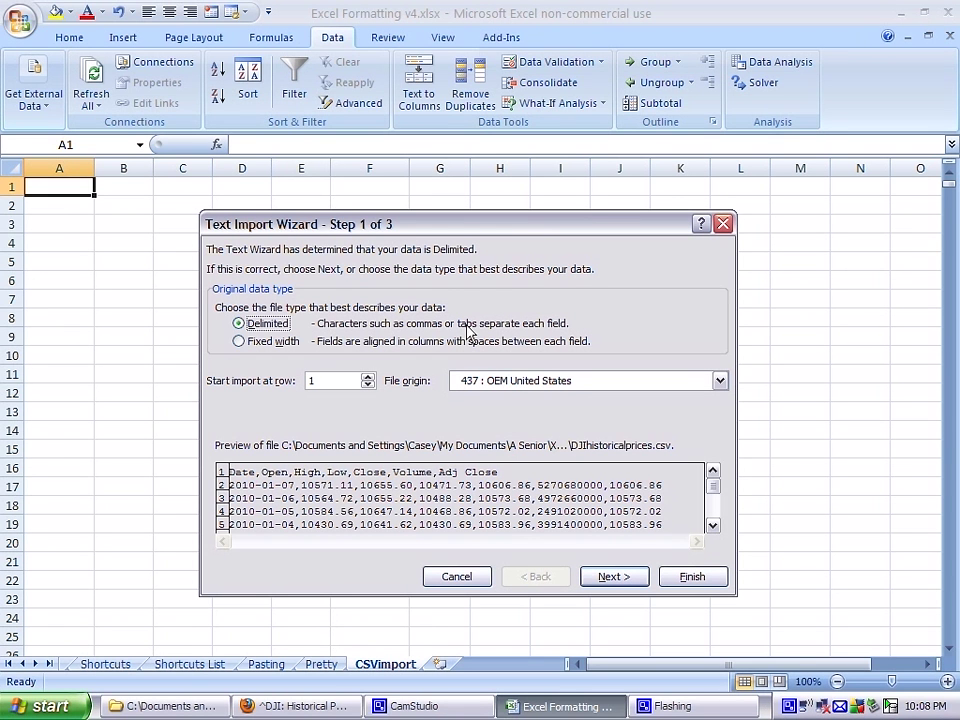
Set the wizard's delimiter to Comma only, clearing Tab and the custom '.' delimiter.
{"action": "left_click", "coordinate": [612, 577]}
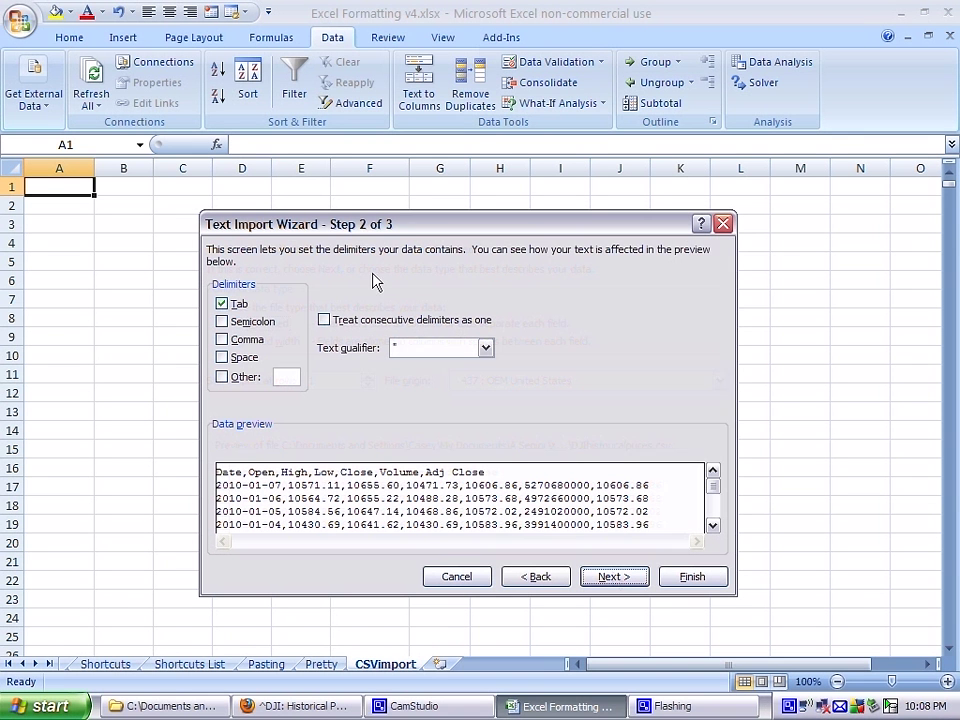
{"action": "left_click", "coordinate": [233, 306]}
{"action": "left_click", "coordinate": [226, 341]}
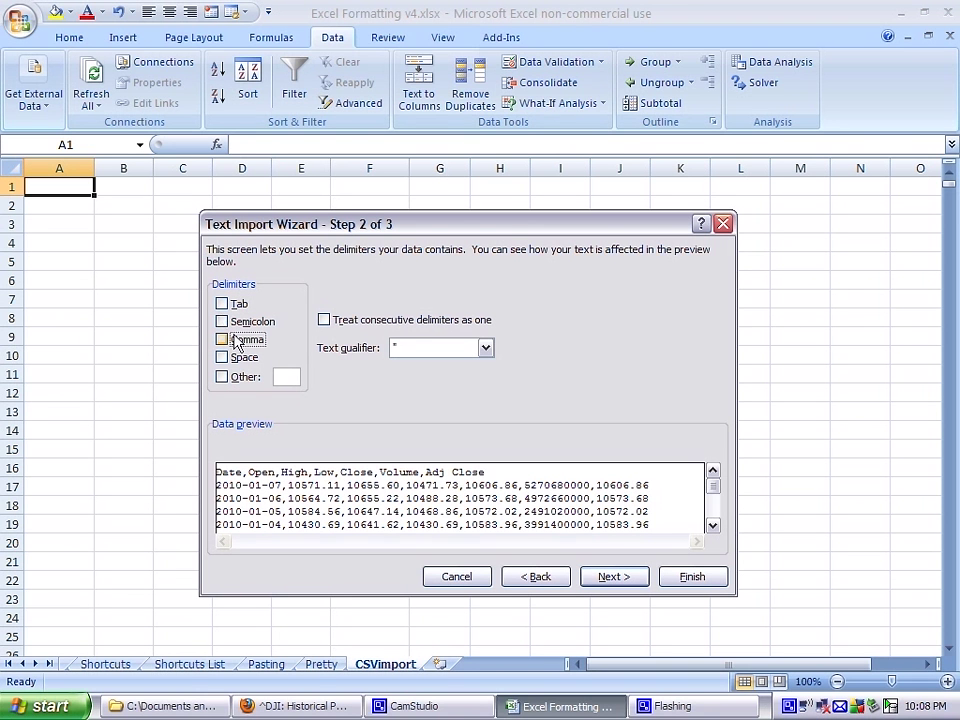
{"action": "left_click", "coordinate": [222, 377]}
{"action": "type", "text": "."}
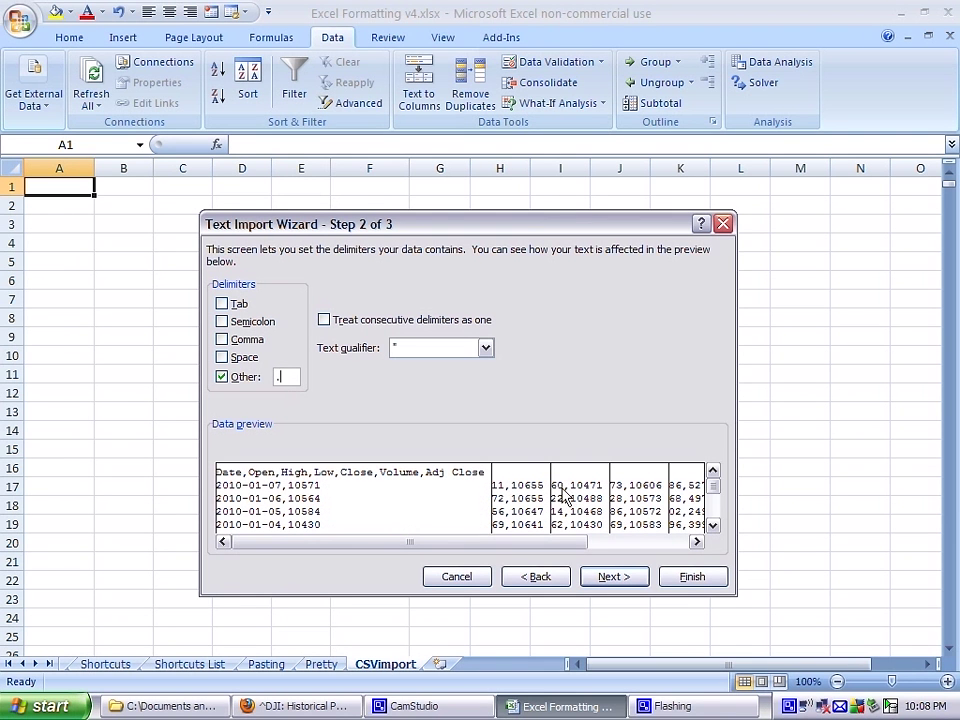
{"action": "left_click", "coordinate": [223, 340]}
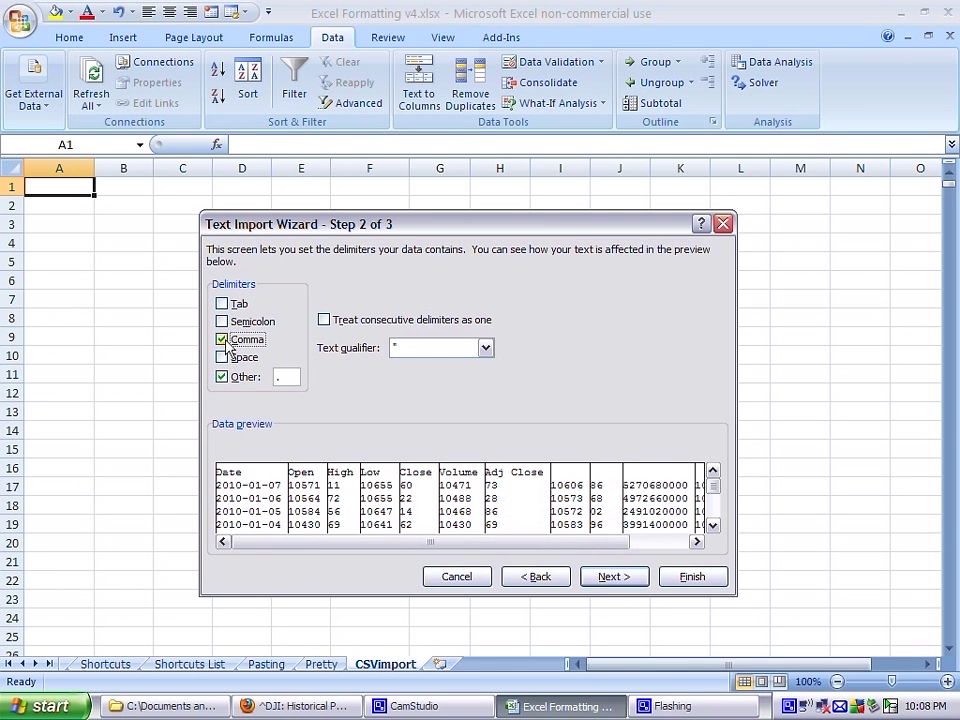
{"action": "left_click", "coordinate": [222, 377]}
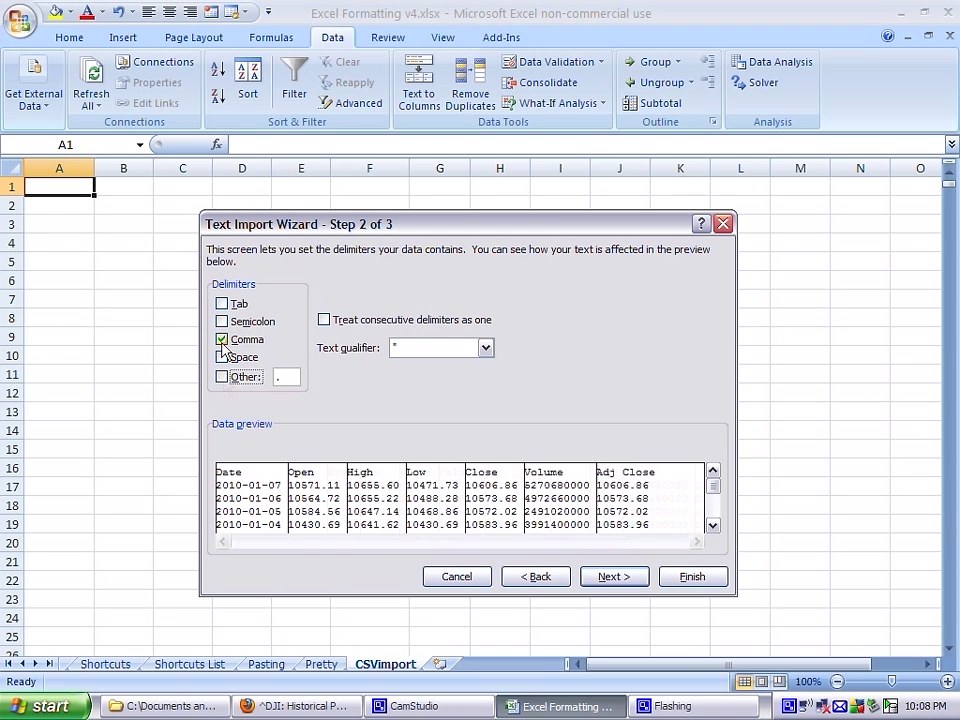
{"action": "left_click", "coordinate": [223, 340]}
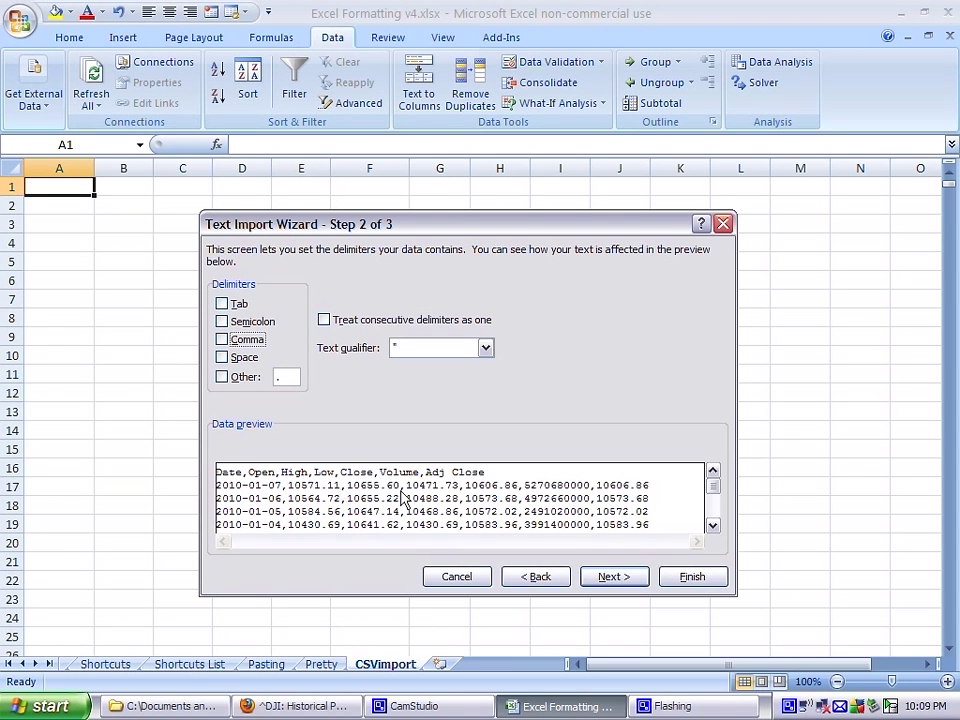
{"action": "left_click", "coordinate": [223, 340]}
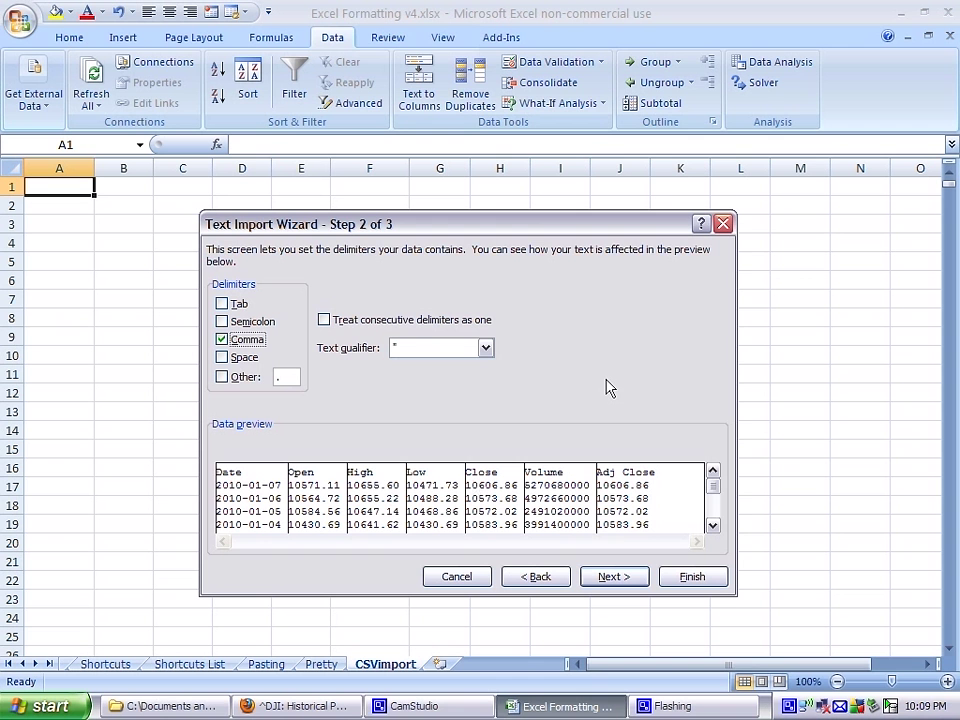
Finish the import, placing the data at cell $A$1 of the CSVimport sheet.
{"action": "left_click", "coordinate": [613, 577]}
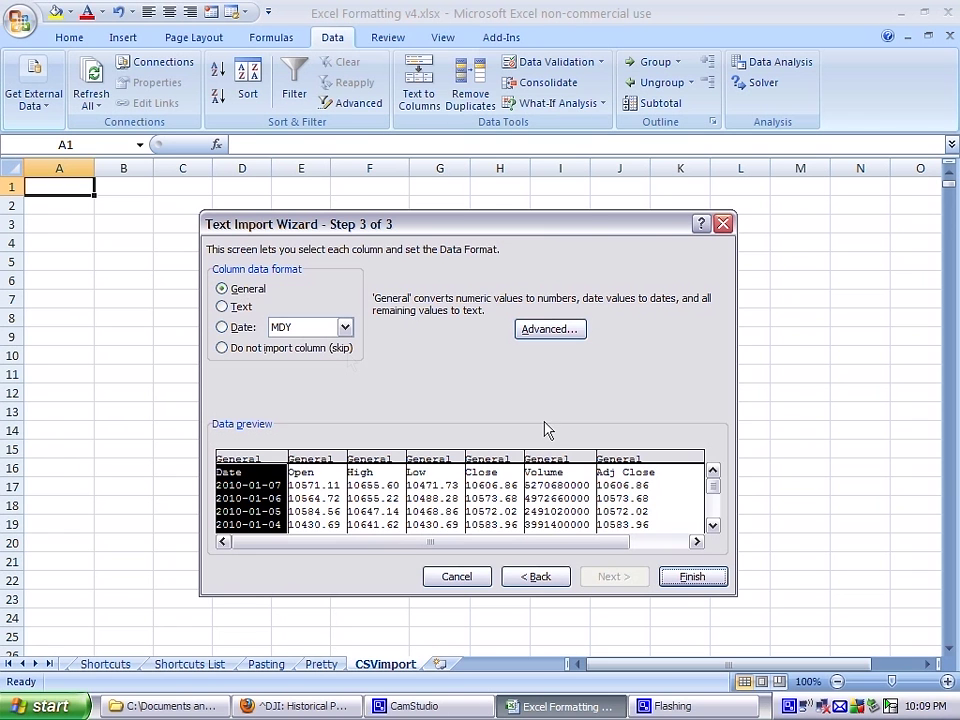
{"action": "left_click", "coordinate": [690, 577]}
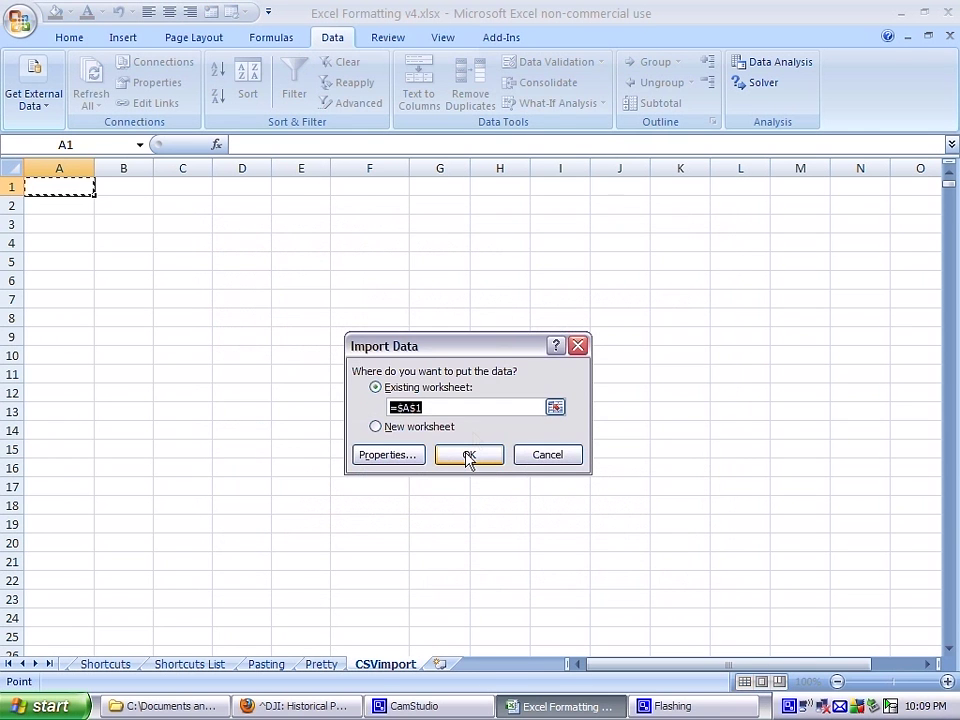
{"action": "left_click", "coordinate": [468, 456]}
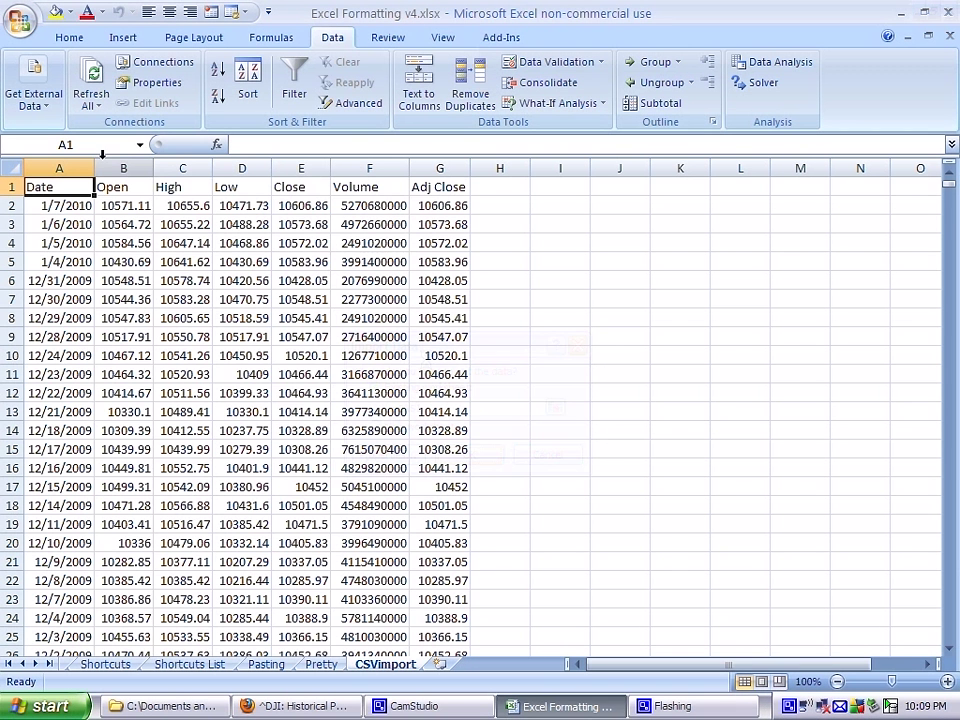
Widen the Date and Open columns and select the data range A to G through row 20409.
{"action": "left_click_drag", "start_coordinate": [91, 168], "coordinate": [243, 168]}
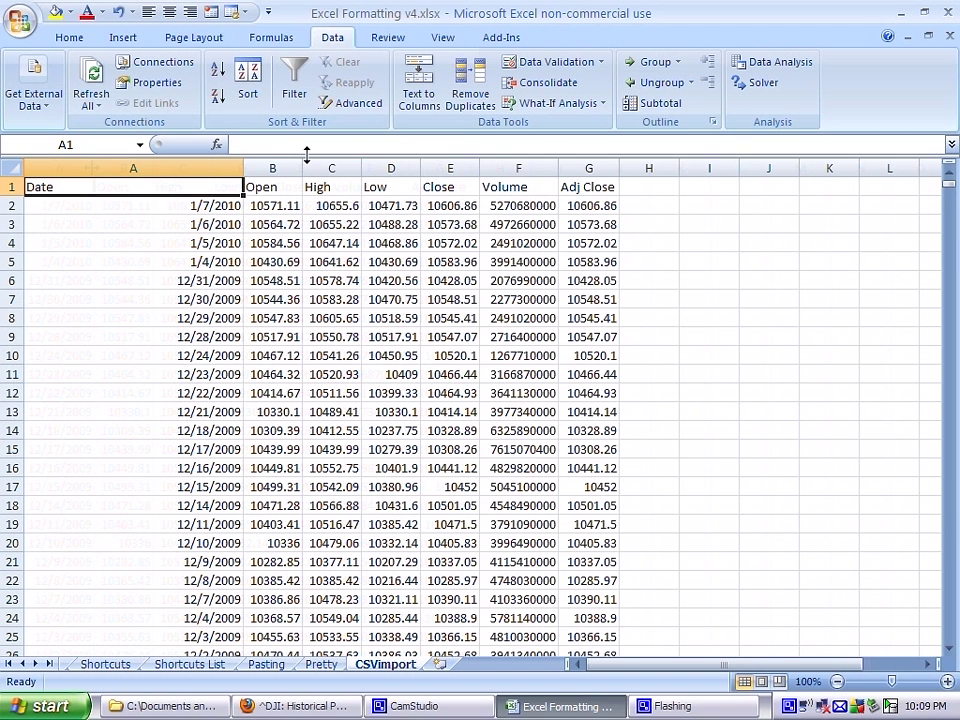
{"action": "left_click_drag", "start_coordinate": [306, 166], "coordinate": [356, 165]}
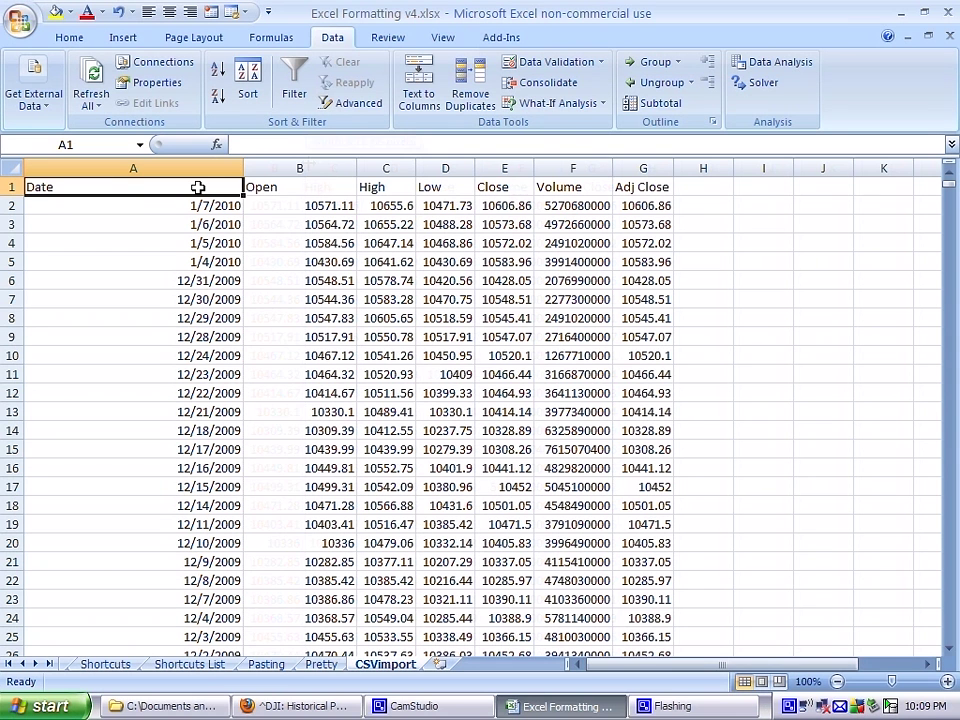
{"action": "left_click", "coordinate": [198, 187]}
{"action": "key", "text": "ctrl+shift+Down"}
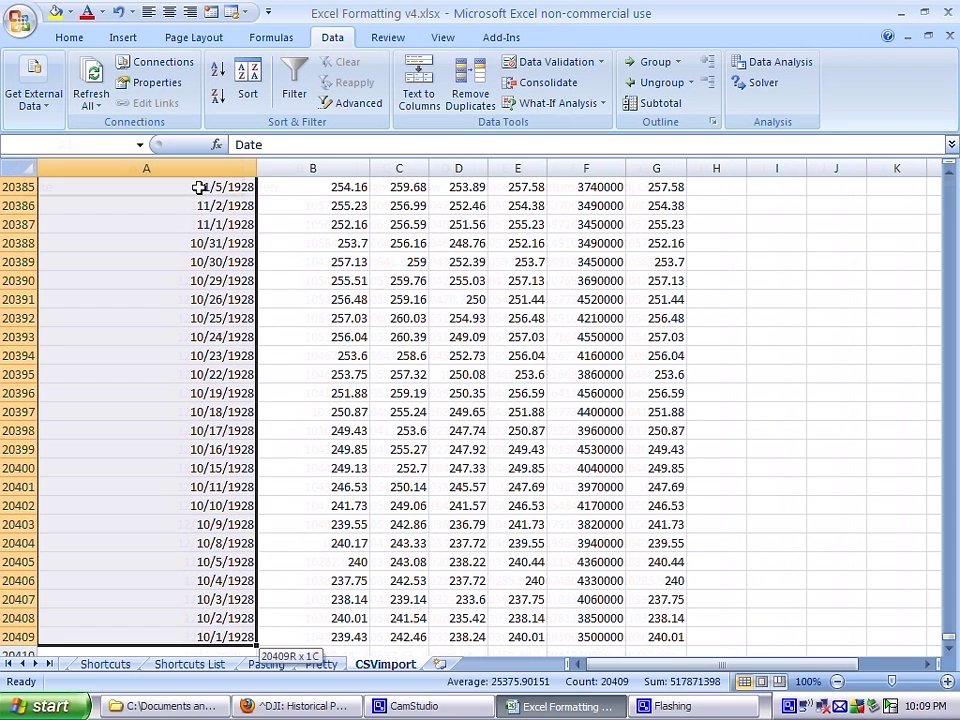
{"action": "key", "text": "ctrl+shift+Right"}
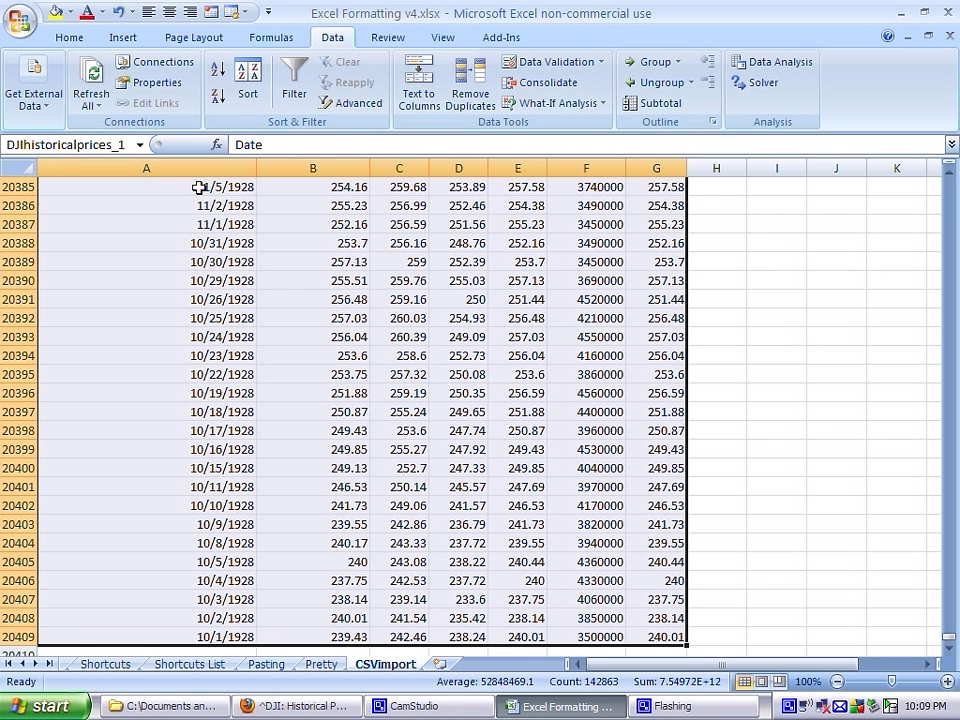
AutoFit the widths of columns A to G with Alt+H,O,I, then return to cell A1.
{"action": "key", "text": "alt"}
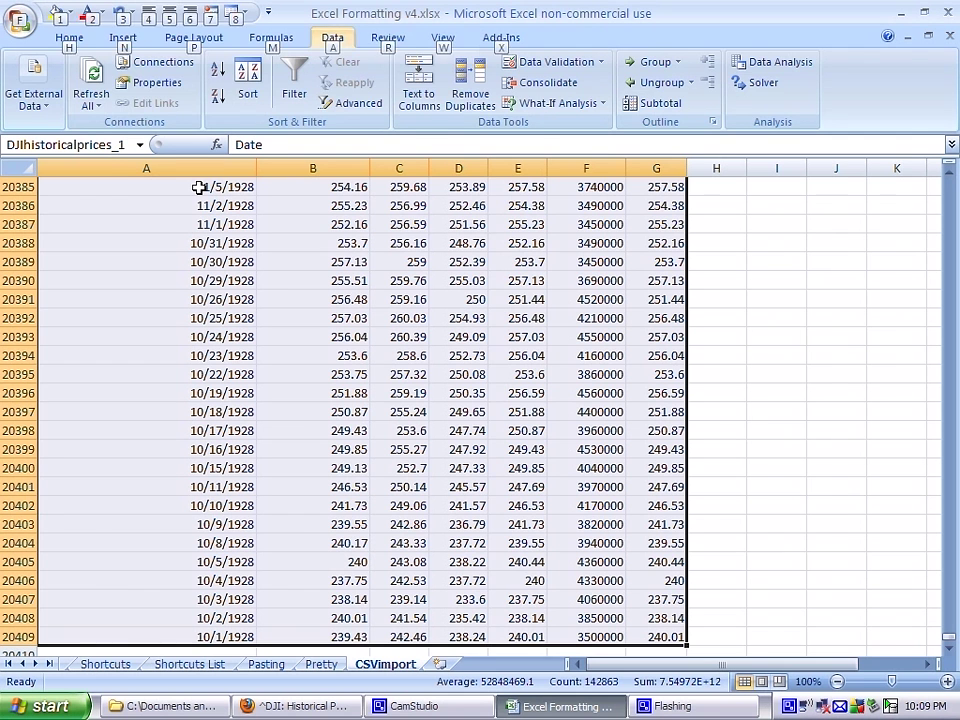
{"action": "key", "text": "h"}
{"action": "key", "text": "o"}
{"action": "key", "text": "i"}
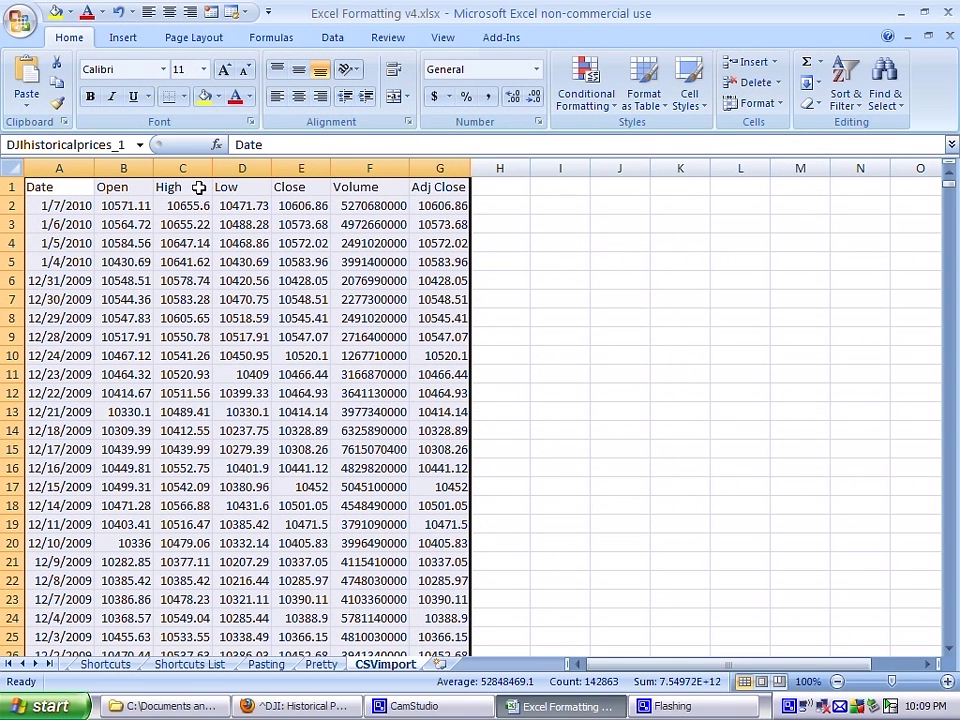
{"action": "key", "text": "Down"}
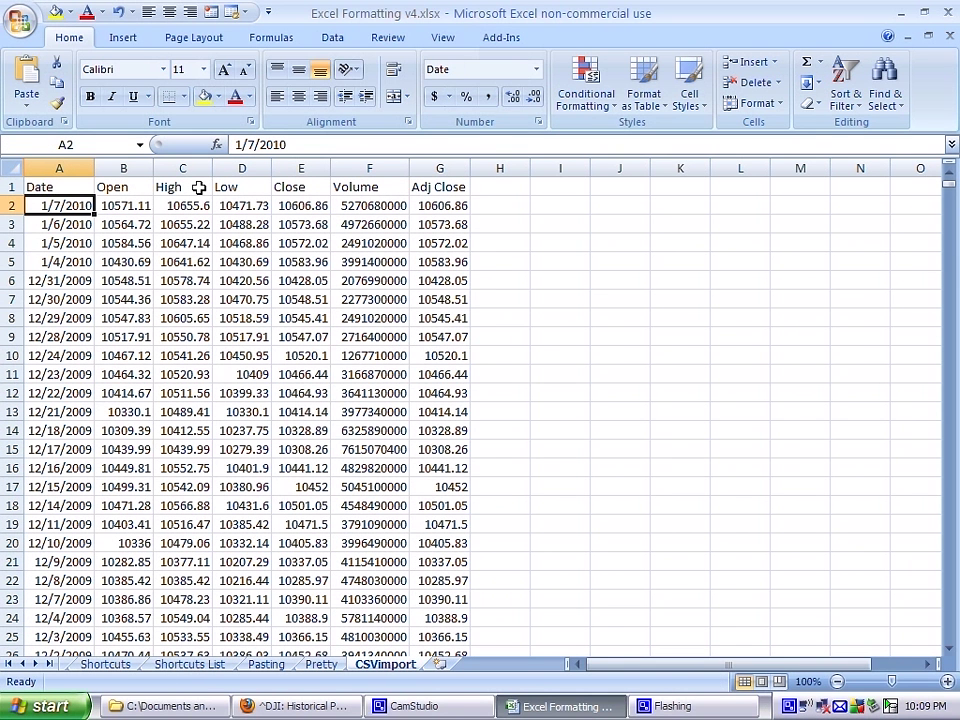
{"action": "key", "text": "Down"}
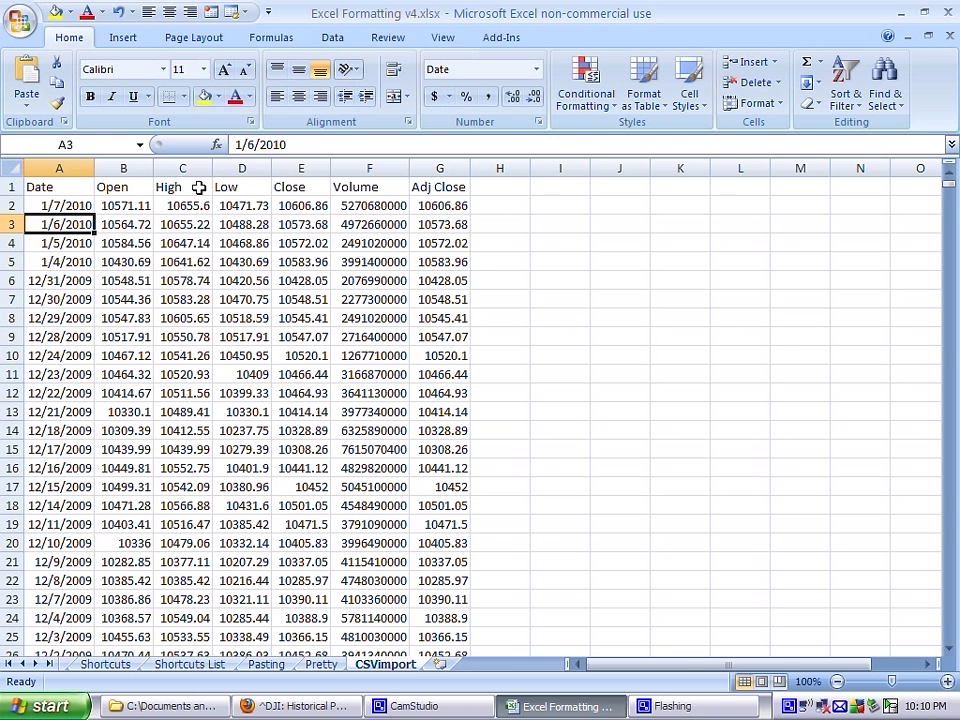
{"action": "key", "text": "ctrl+Home"}
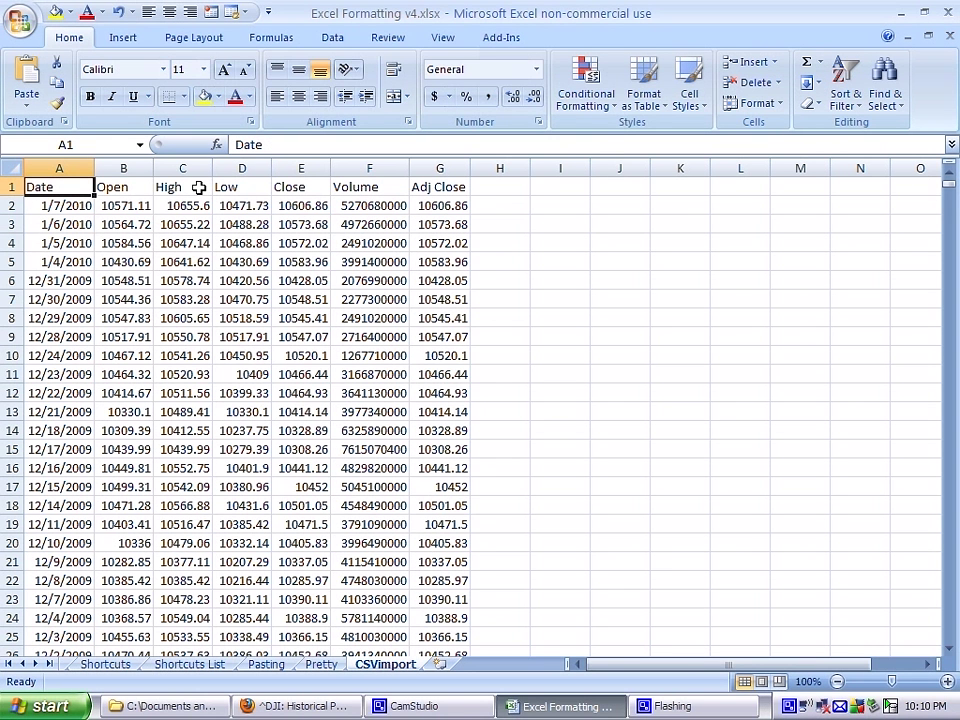